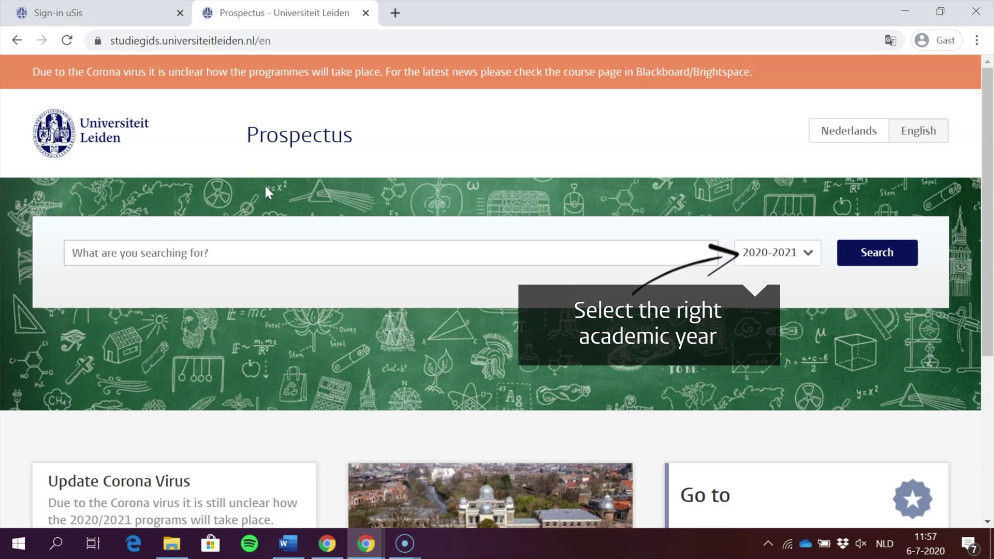
Search the Prospectus for 'european union studies' and list the Programmes results
{"action": "type", "text": "e"}
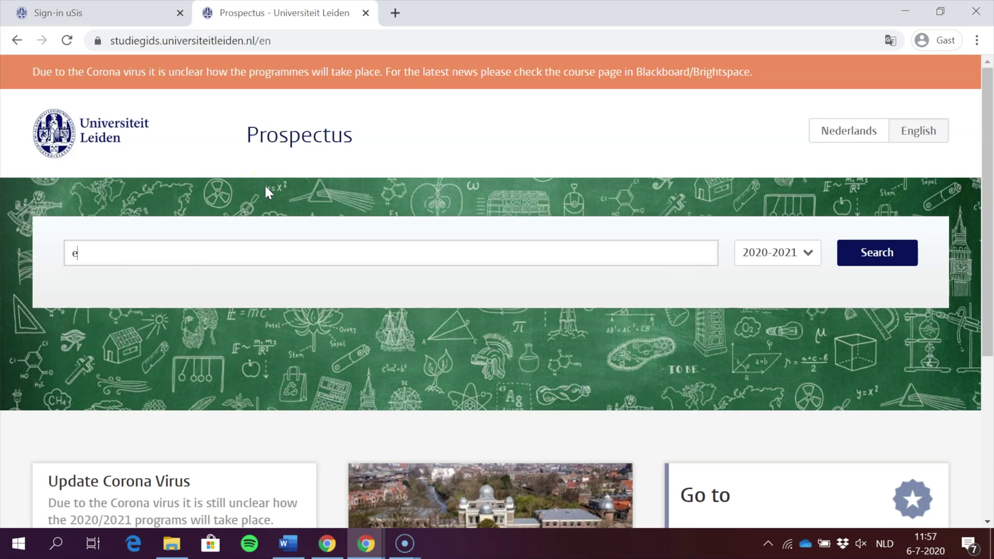
{"action": "type", "text": "uropean union studies"}
{"action": "key", "text": "Return"}
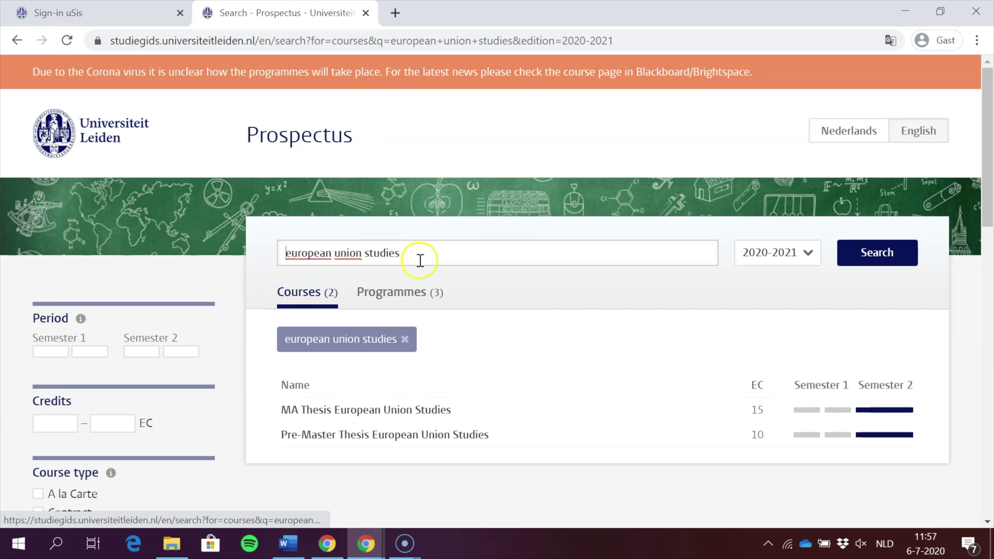
{"action": "left_click", "coordinate": [395, 299]}
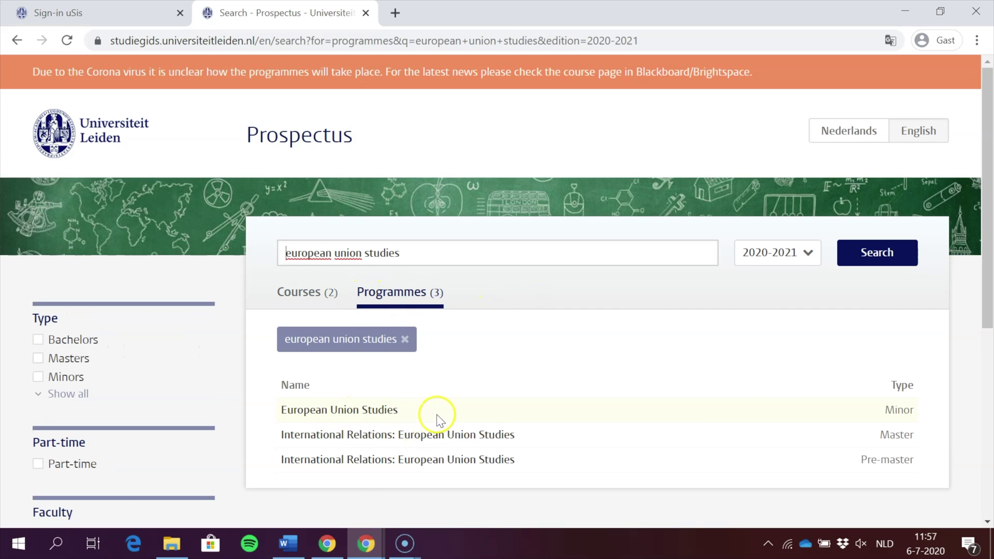
{"action": "scroll", "coordinate": [433, 418], "scroll_direction": "down", "scroll_amount": 1}
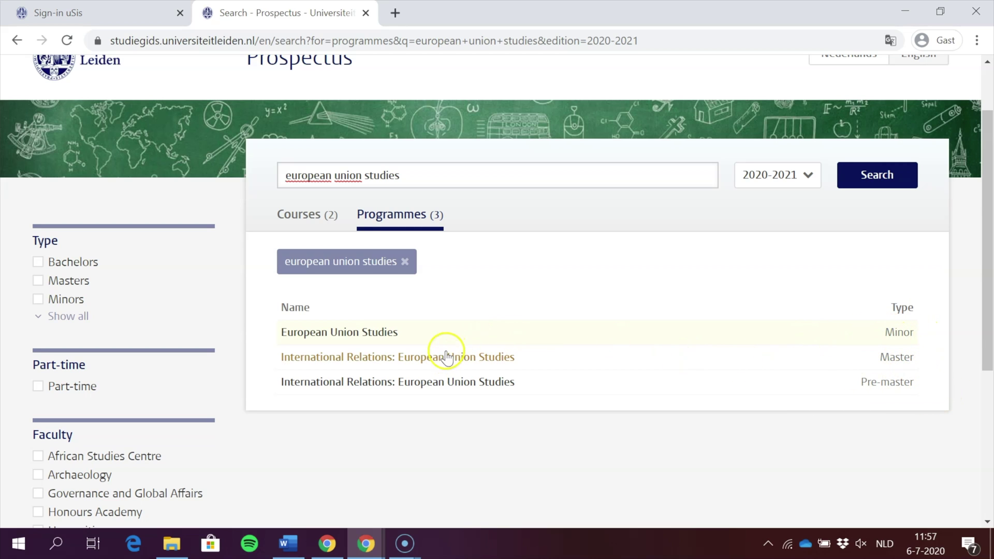
Open the International Relations: European Union Studies master programme page and scroll to its courses
{"action": "left_click", "coordinate": [397, 357]}
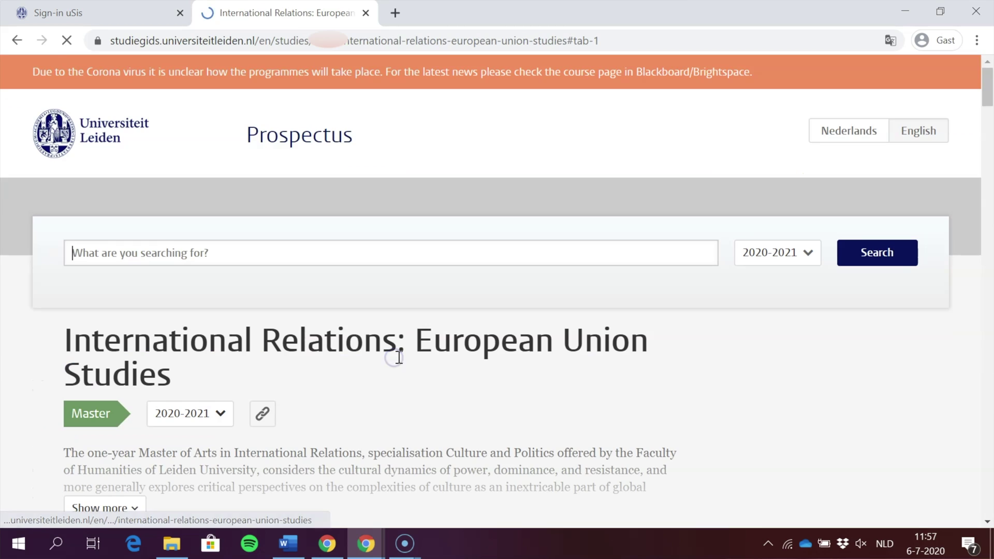
{"action": "scroll", "coordinate": [412, 316], "scroll_direction": "down", "scroll_amount": 2}
{"action": "scroll", "coordinate": [701, 147], "scroll_direction": "down", "scroll_amount": 2}
{"action": "scroll", "coordinate": [749, 217], "scroll_direction": "up", "scroll_amount": 2}
{"action": "scroll", "coordinate": [720, 221], "scroll_direction": "down", "scroll_amount": 6}
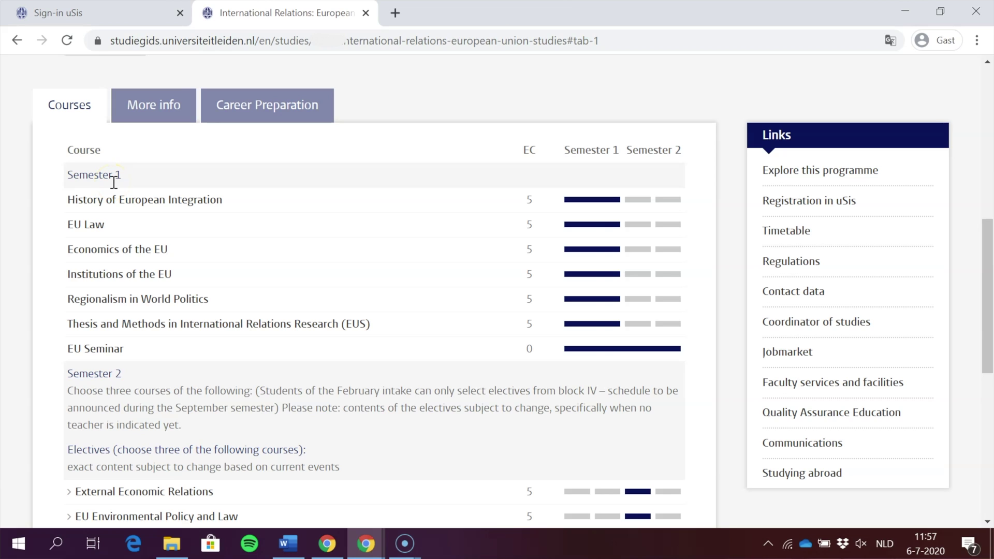
Open the History of European Integration (5504VHIS) course page, then go to the uSis sign-in
{"action": "left_click", "coordinate": [165, 200]}
{"action": "scroll", "coordinate": [616, 207], "scroll_direction": "down", "scroll_amount": 2}
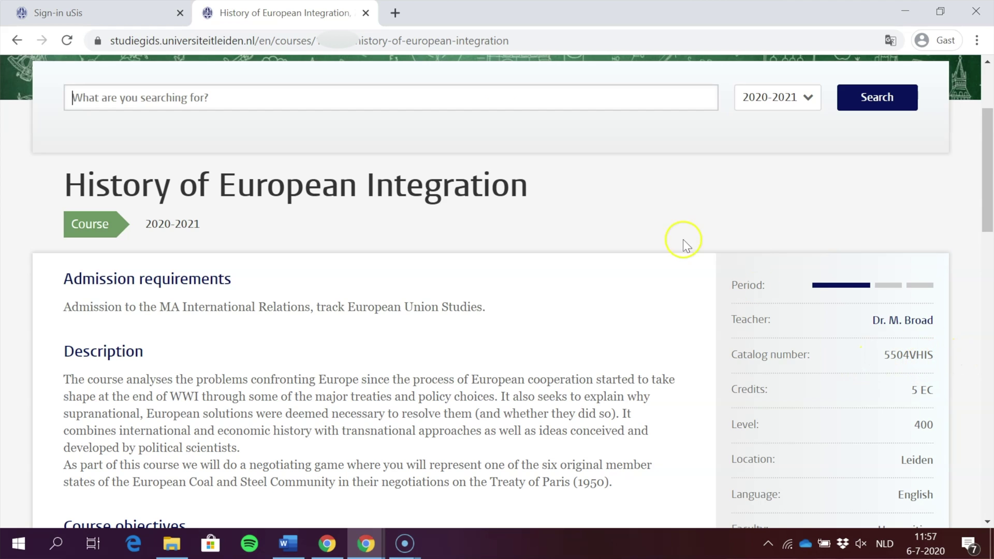
{"action": "left_click", "coordinate": [152, 15]}
Sign in to uSis with the student User ID and password and enter the Enroll section
{"action": "scroll", "coordinate": [414, 336], "scroll_direction": "down", "scroll_amount": 1}
{"action": "scroll", "coordinate": [401, 371], "scroll_direction": "down", "scroll_amount": 1}
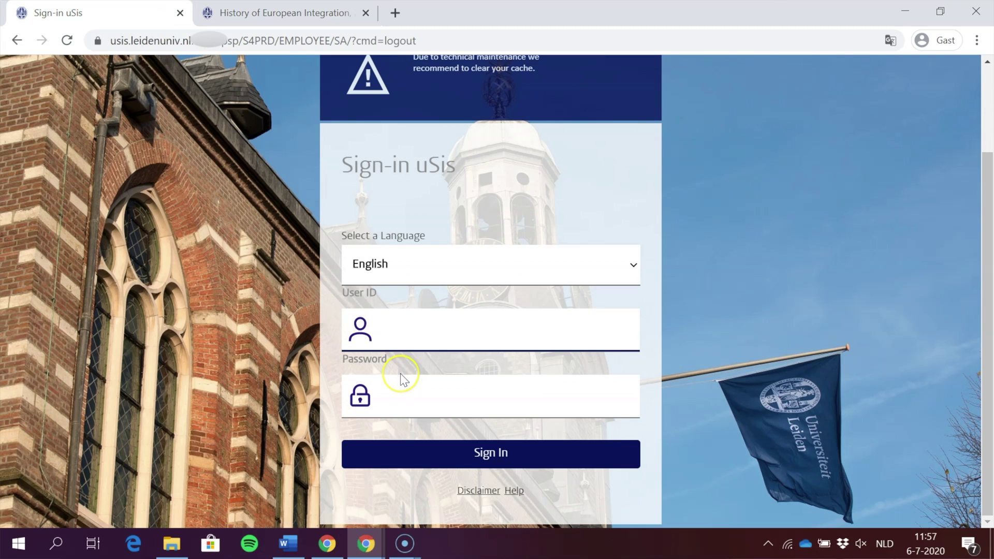
{"action": "type", "text": "s2"}
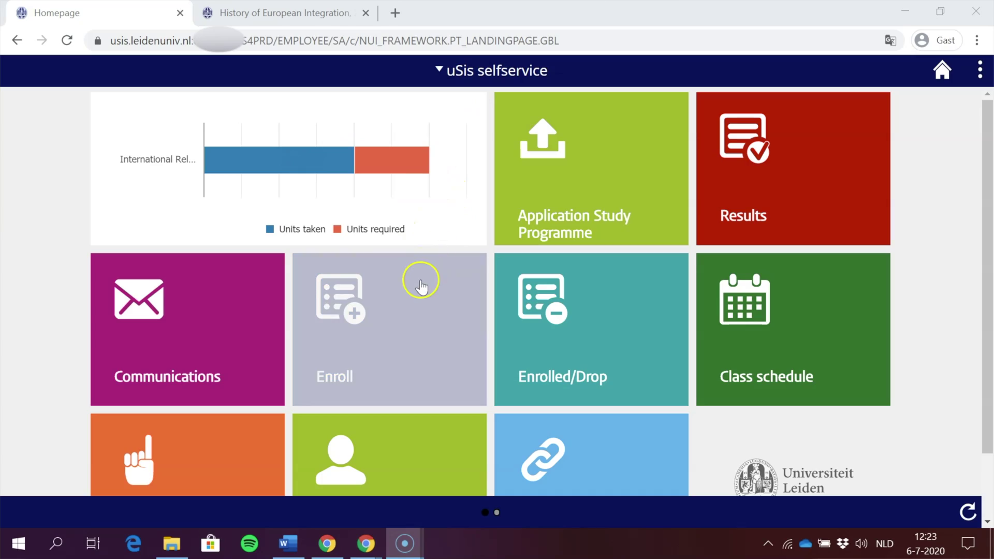
{"action": "left_click", "coordinate": [421, 285]}
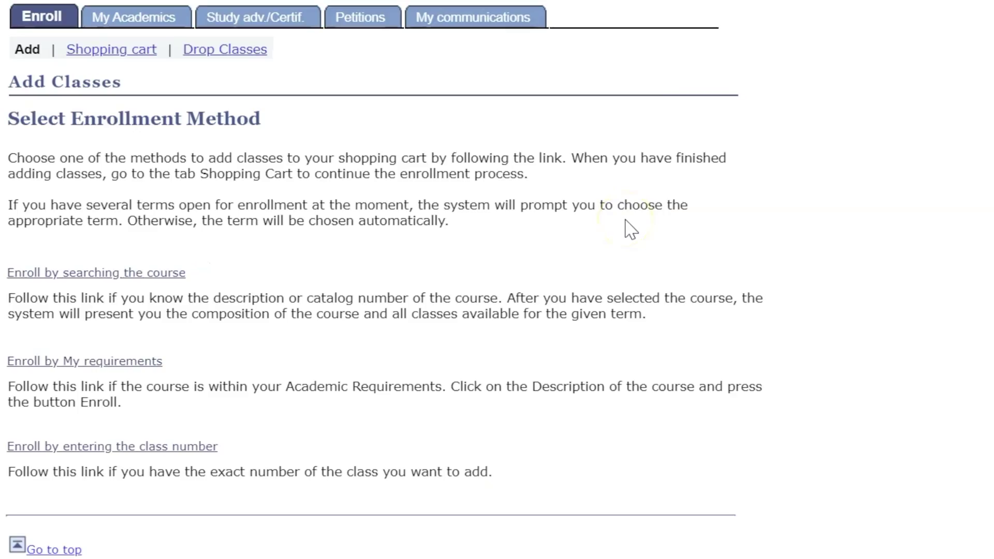
Search the 2020-2021 class search for catalog number 5184VIS01
{"action": "left_click", "coordinate": [122, 274]}
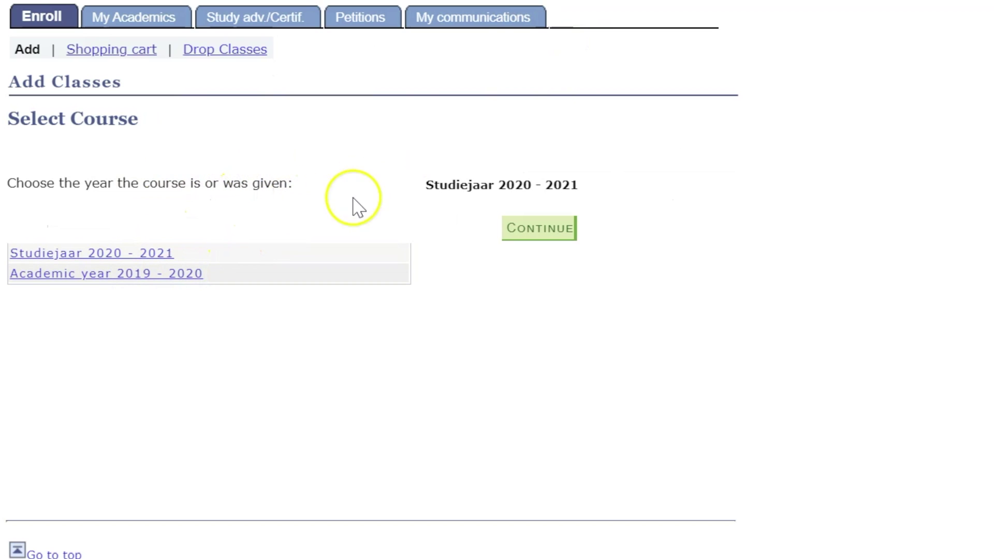
{"action": "left_click", "coordinate": [160, 252]}
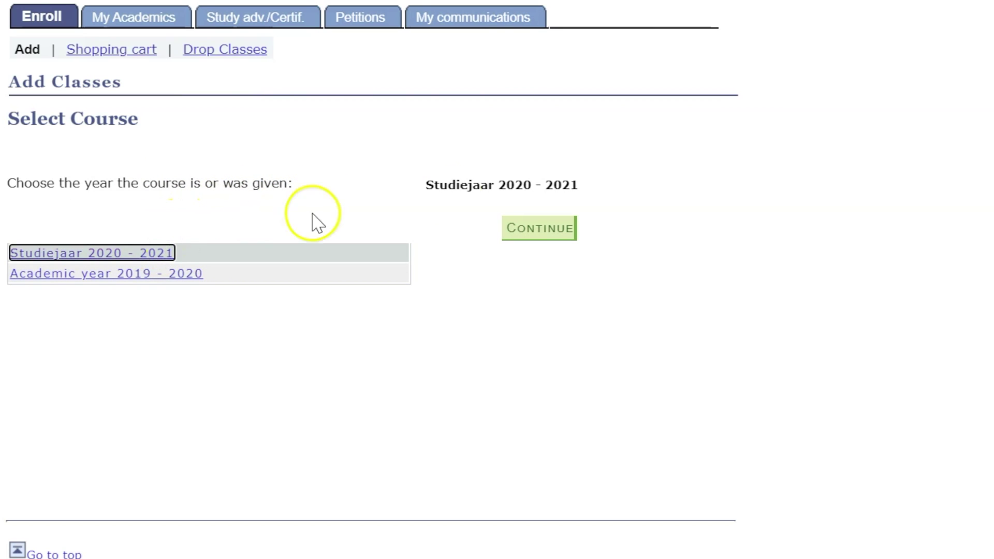
{"action": "left_click", "coordinate": [542, 229]}
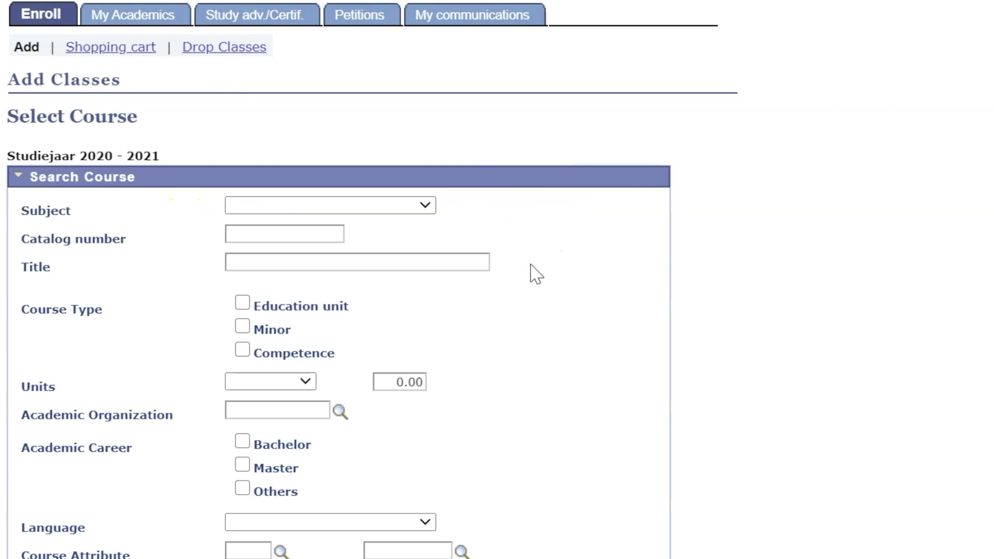
{"action": "left_click", "coordinate": [310, 233]}
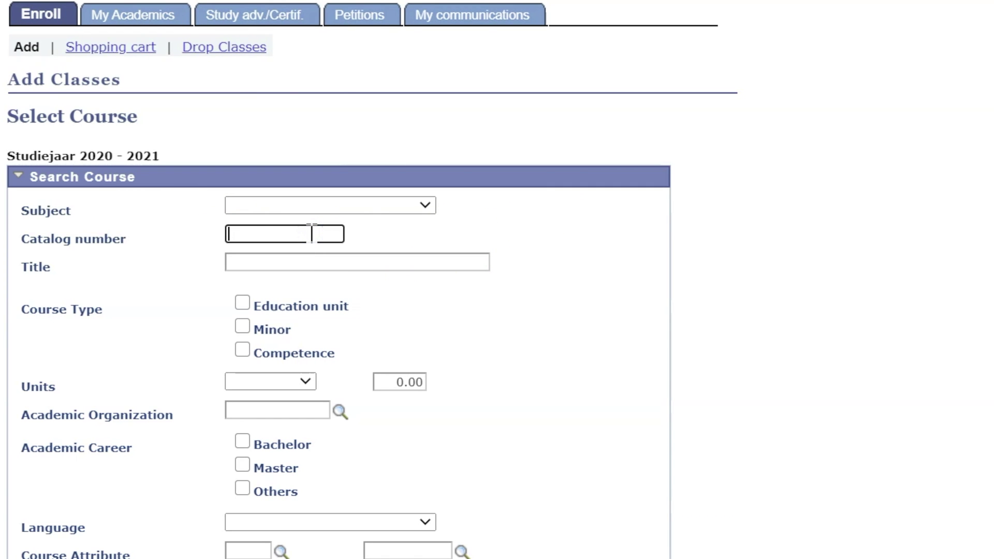
{"action": "type", "text": "5184VIS01"}
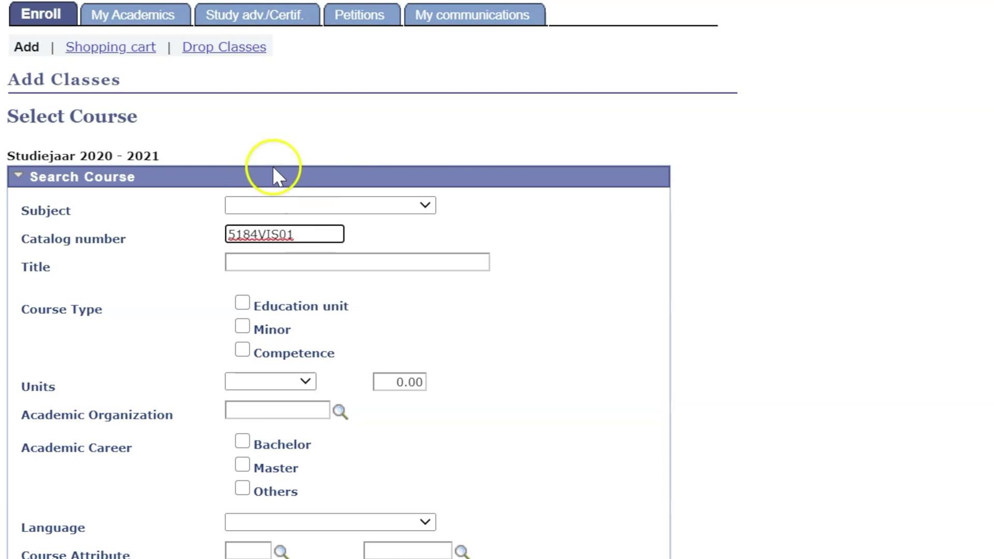
{"action": "scroll", "coordinate": [262, 181], "scroll_direction": "down", "scroll_amount": 4}
{"action": "left_click", "coordinate": [67, 433]}
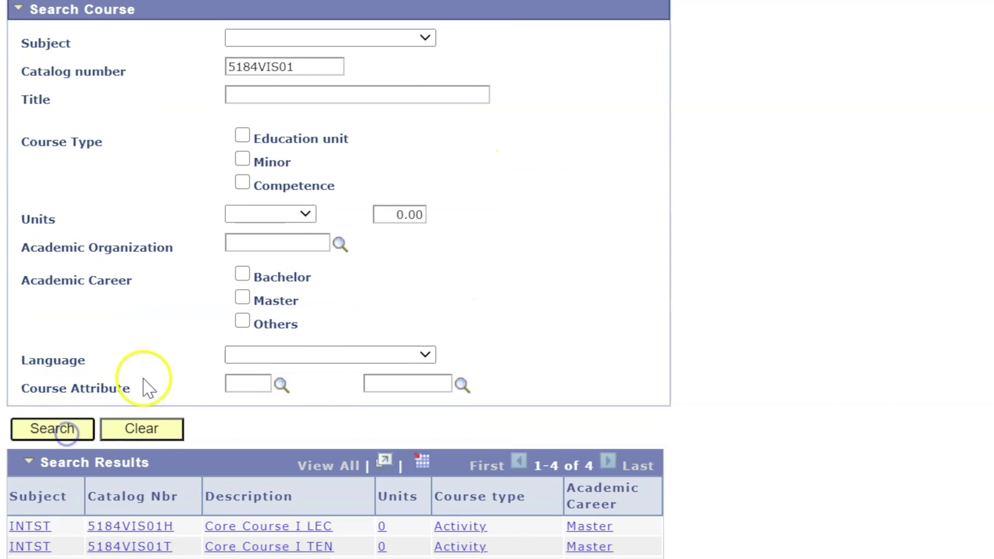
{"action": "scroll", "coordinate": [514, 295], "scroll_direction": "down", "scroll_amount": 3}
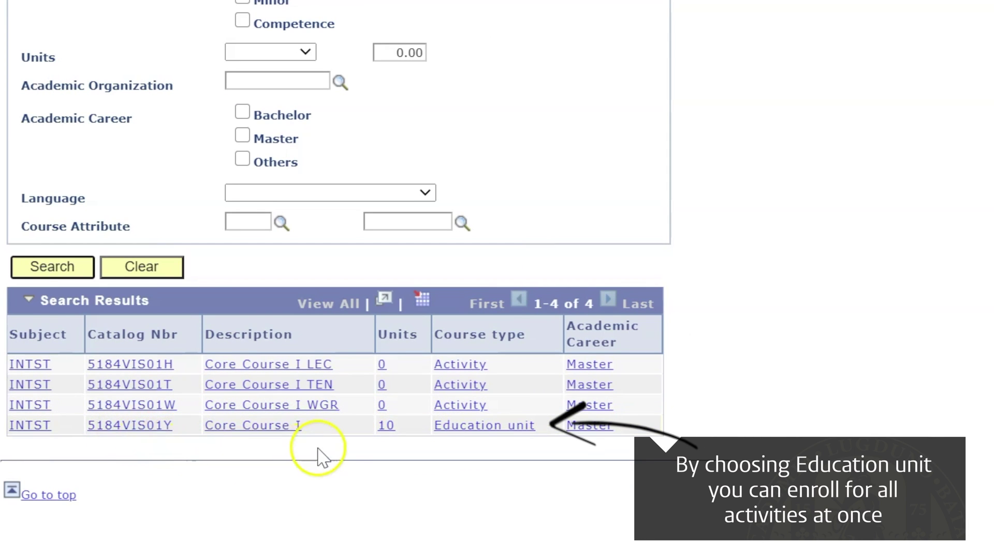
Open Core Course I's Education unit and put workgroup 101-WGR (13618) in the shopping cart
{"action": "left_click", "coordinate": [247, 424]}
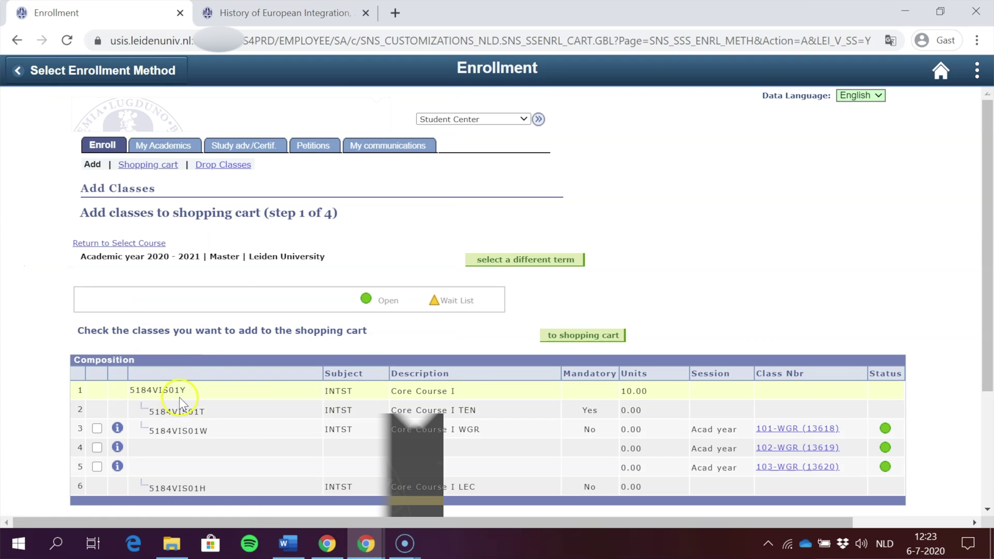
{"action": "scroll", "coordinate": [231, 299], "scroll_direction": "down", "scroll_amount": 2}
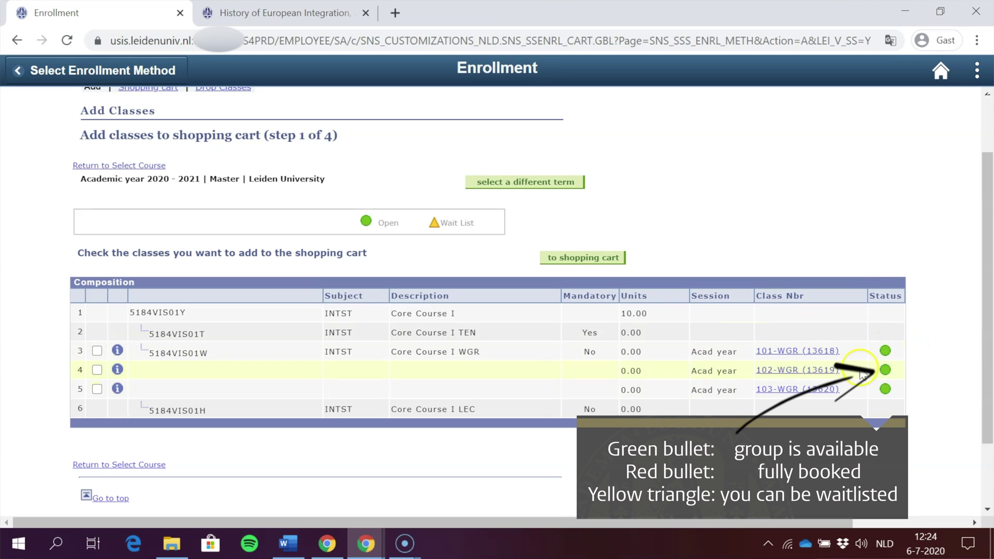
{"action": "left_click", "coordinate": [97, 351]}
{"action": "scroll", "coordinate": [440, 290], "scroll_direction": "down", "scroll_amount": 2}
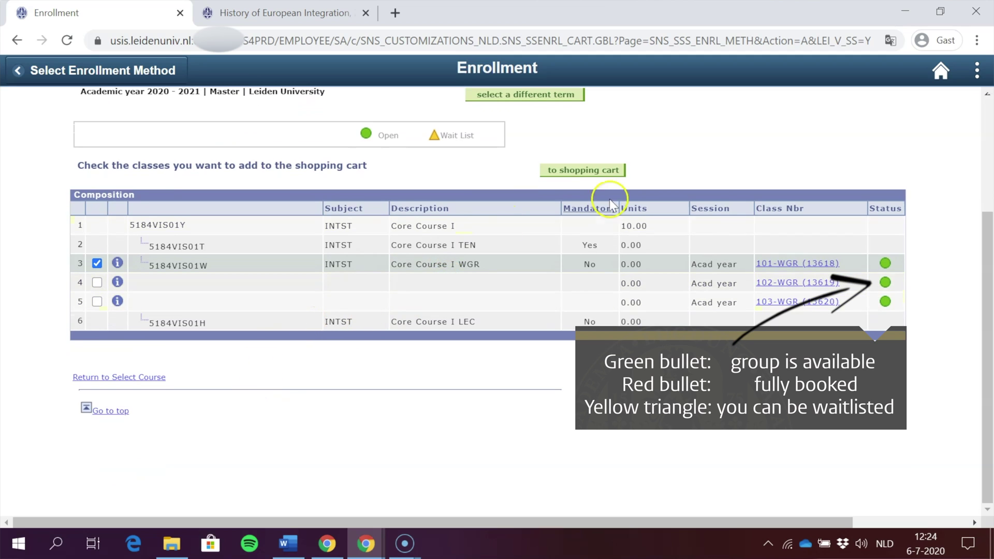
{"action": "left_click", "coordinate": [603, 170]}
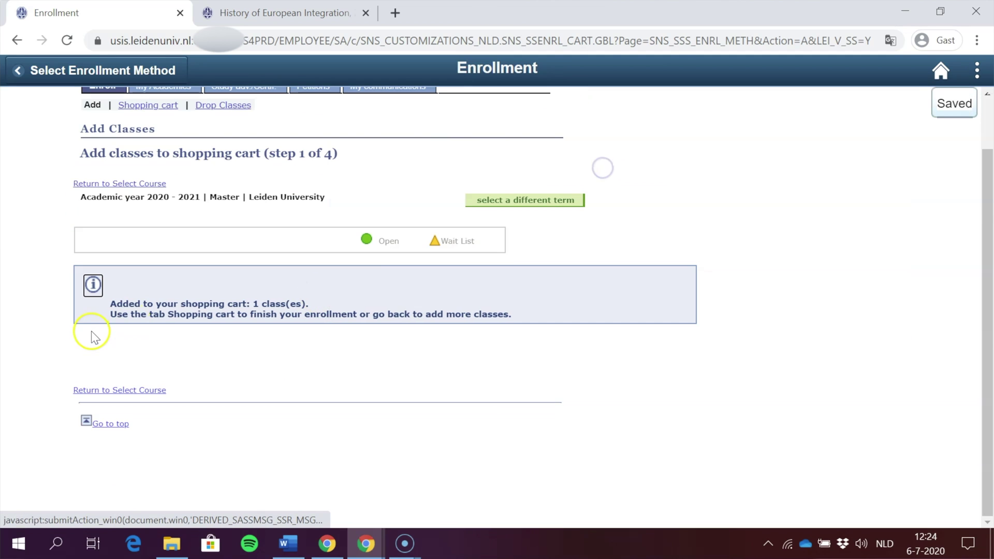
{"action": "scroll", "coordinate": [305, 183], "scroll_direction": "up", "scroll_amount": 2}
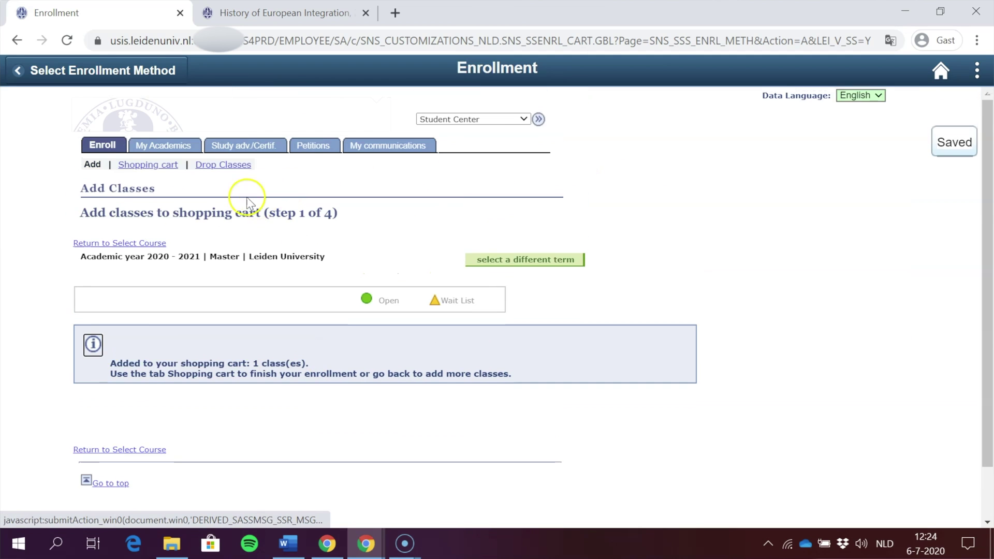
Enroll in the Core Course I WGR class 13618 from the shopping cart and finish enrolling
{"action": "left_click", "coordinate": [164, 173]}
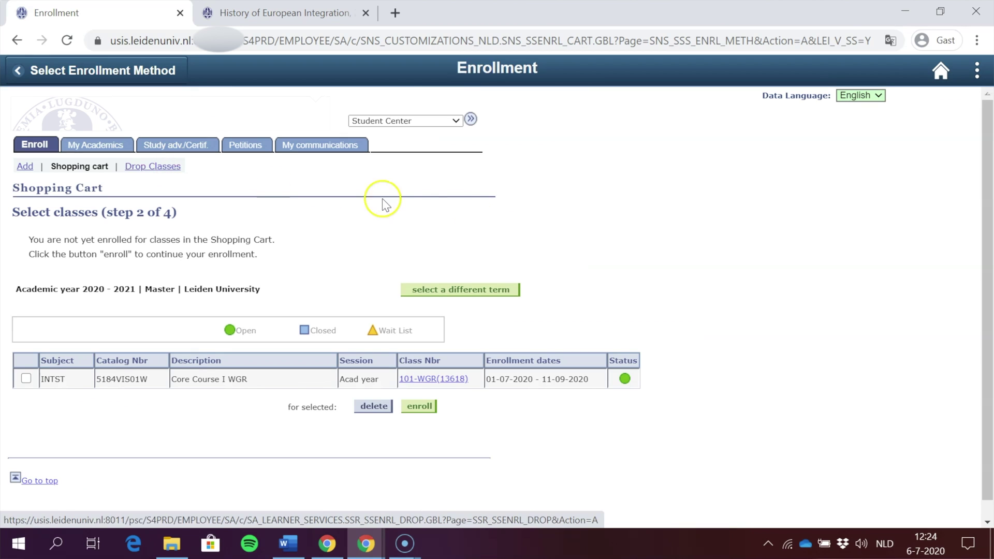
{"action": "left_click", "coordinate": [25, 378]}
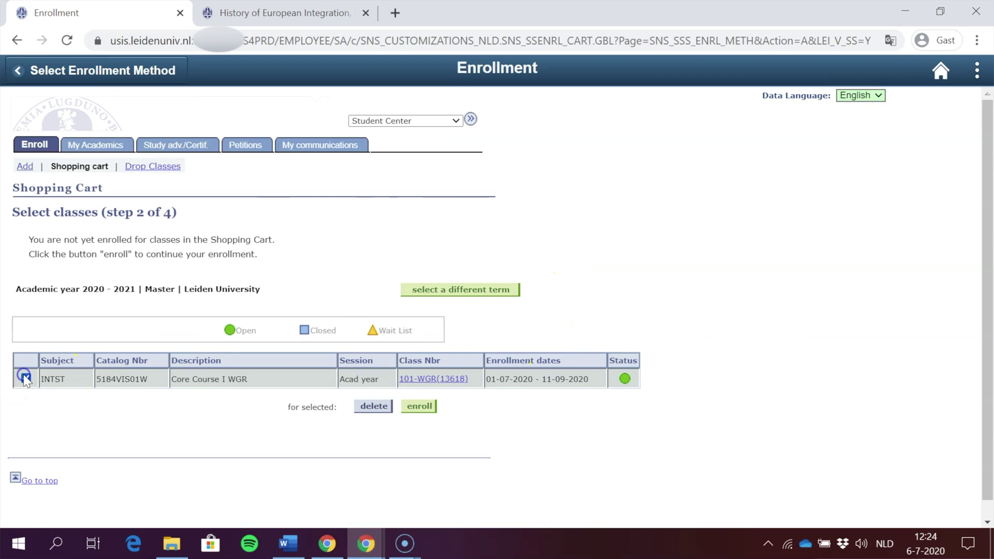
{"action": "left_click", "coordinate": [423, 407]}
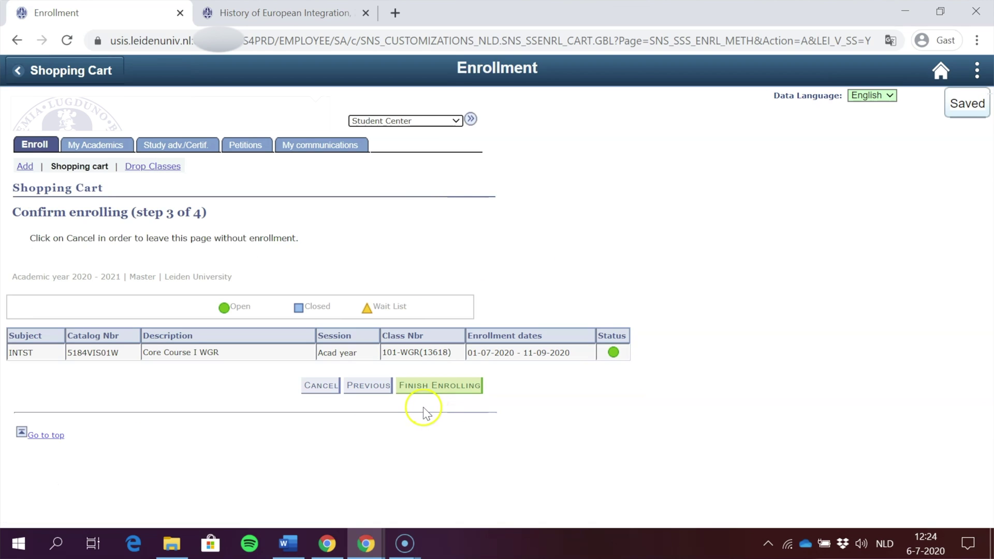
{"action": "left_click", "coordinate": [437, 386]}
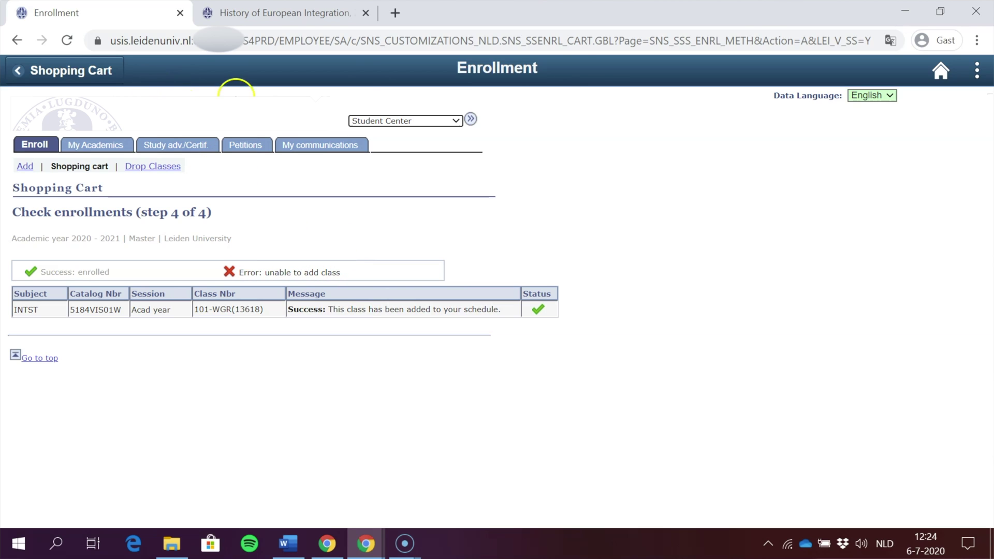
{"action": "left_click", "coordinate": [941, 70]}
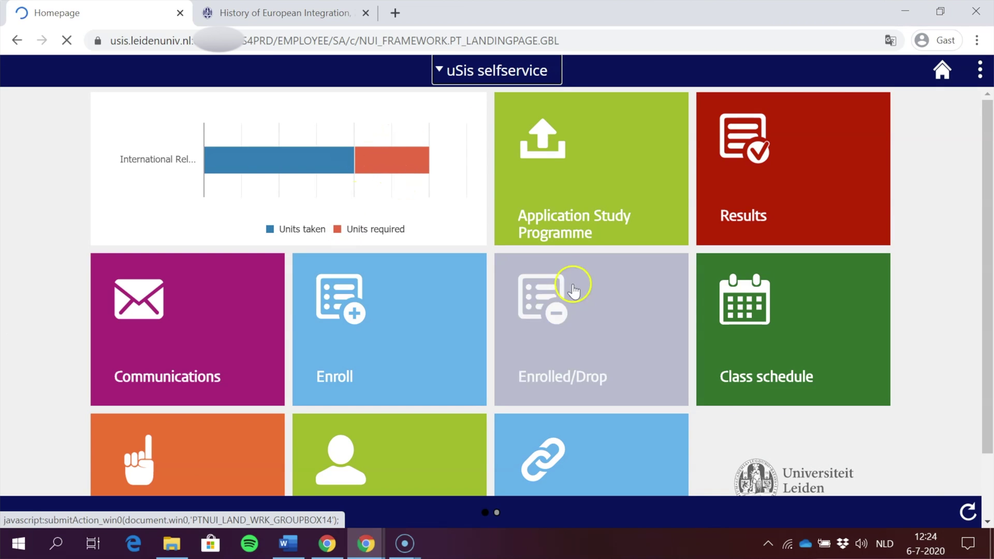
Show the class schedule for the week of 06-03-2020, covering 2-3-2020 to 8-3-2020
{"action": "left_click", "coordinate": [790, 261]}
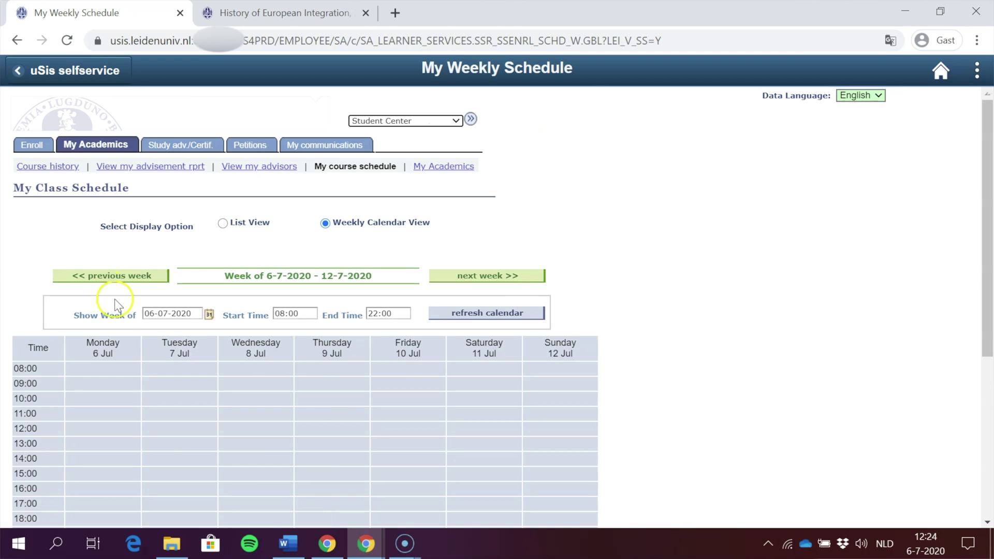
{"action": "left_click", "coordinate": [156, 311]}
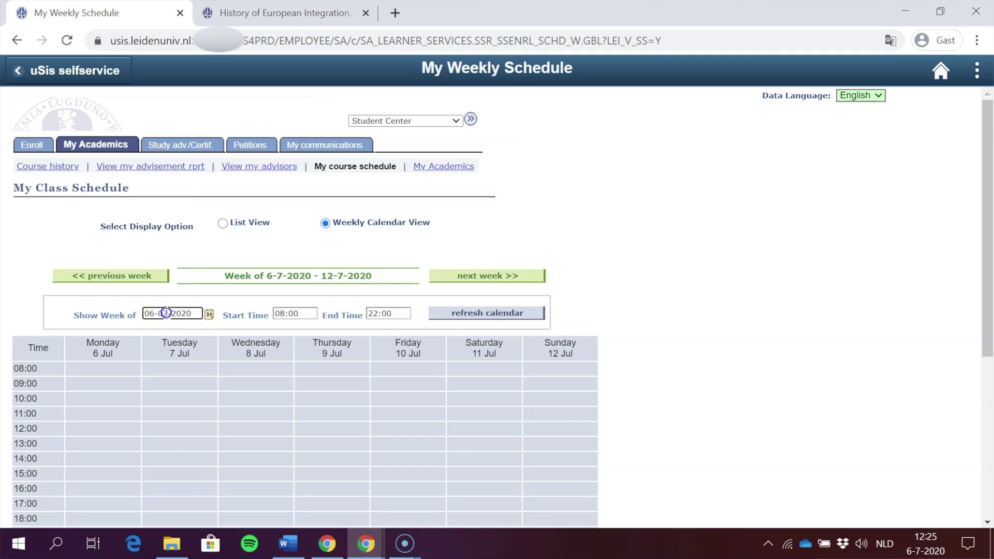
{"action": "left_click", "coordinate": [246, 348]}
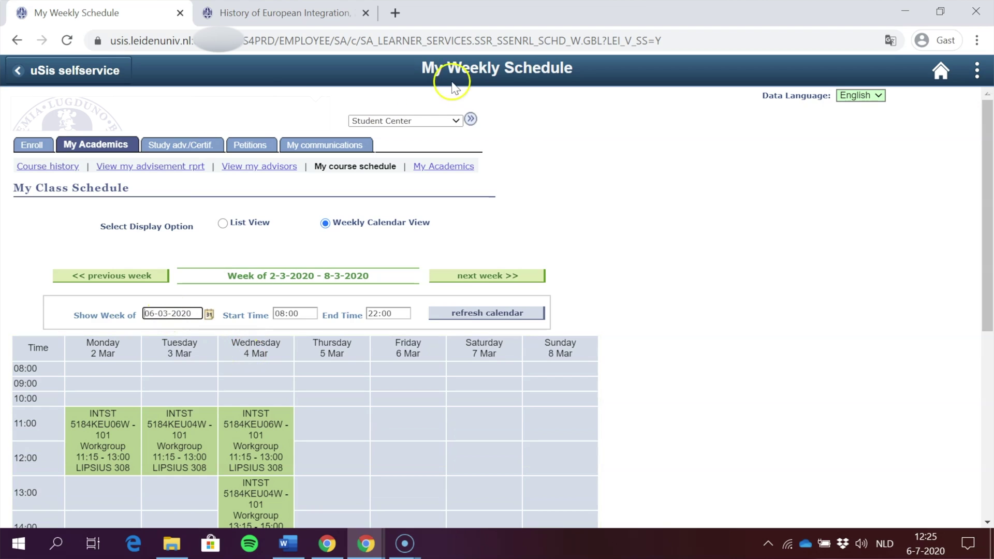
{"action": "left_click", "coordinate": [486, 319]}
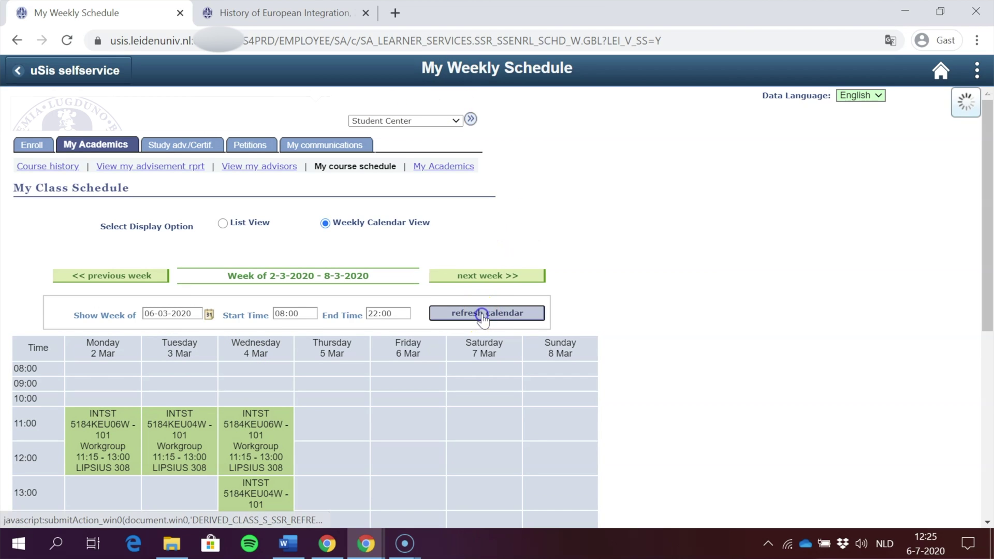
{"action": "scroll", "coordinate": [478, 311], "scroll_direction": "down", "scroll_amount": 3}
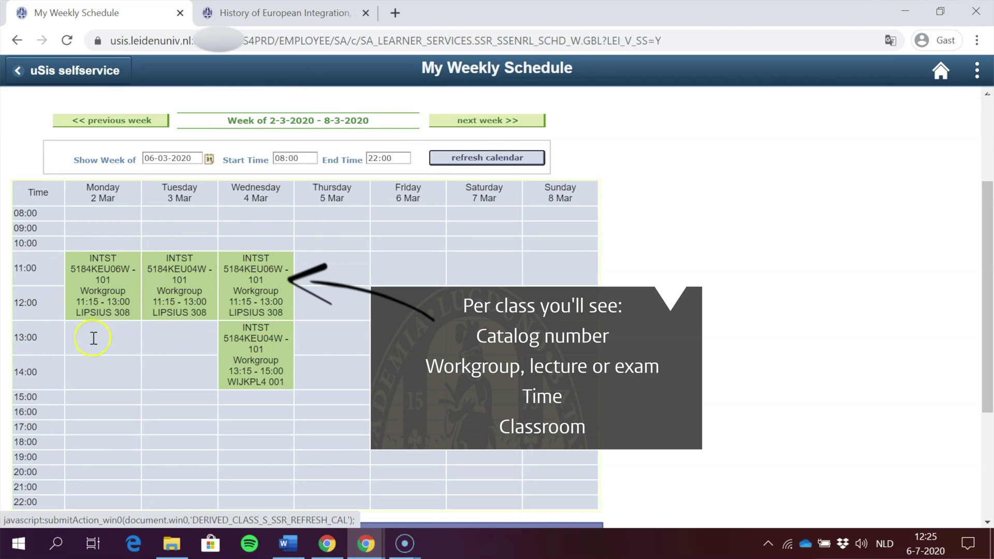